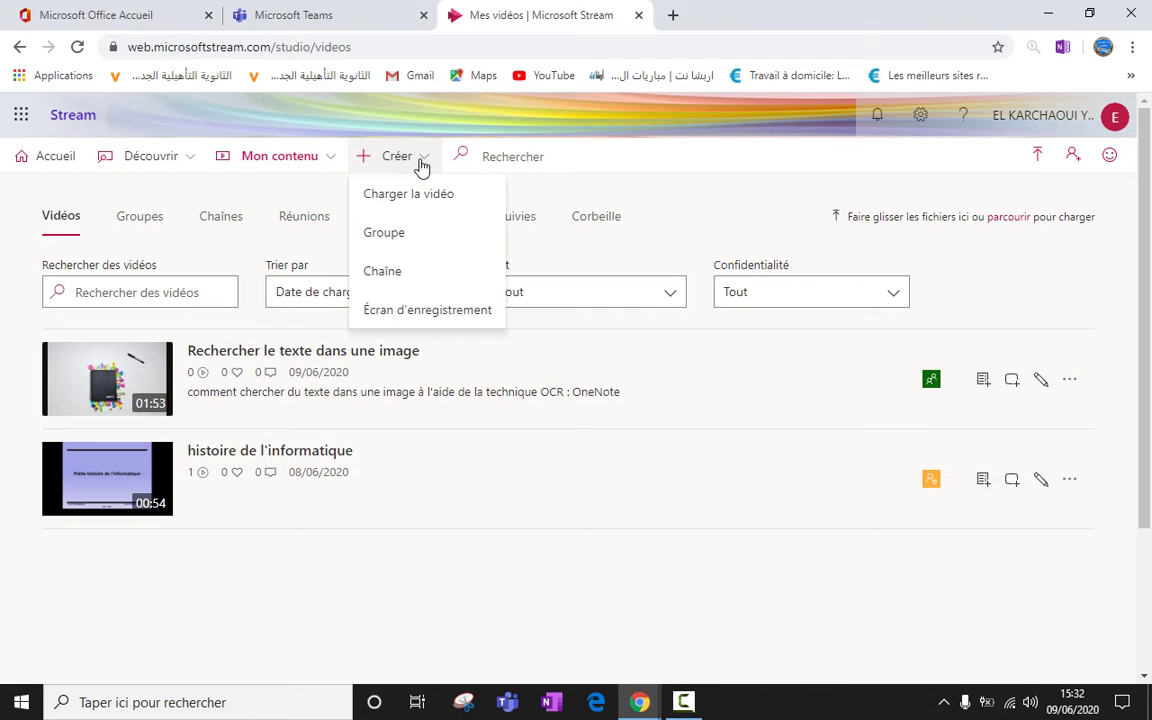
# - Start creating a new channel and name it infotech
pyautogui.click(385, 272)
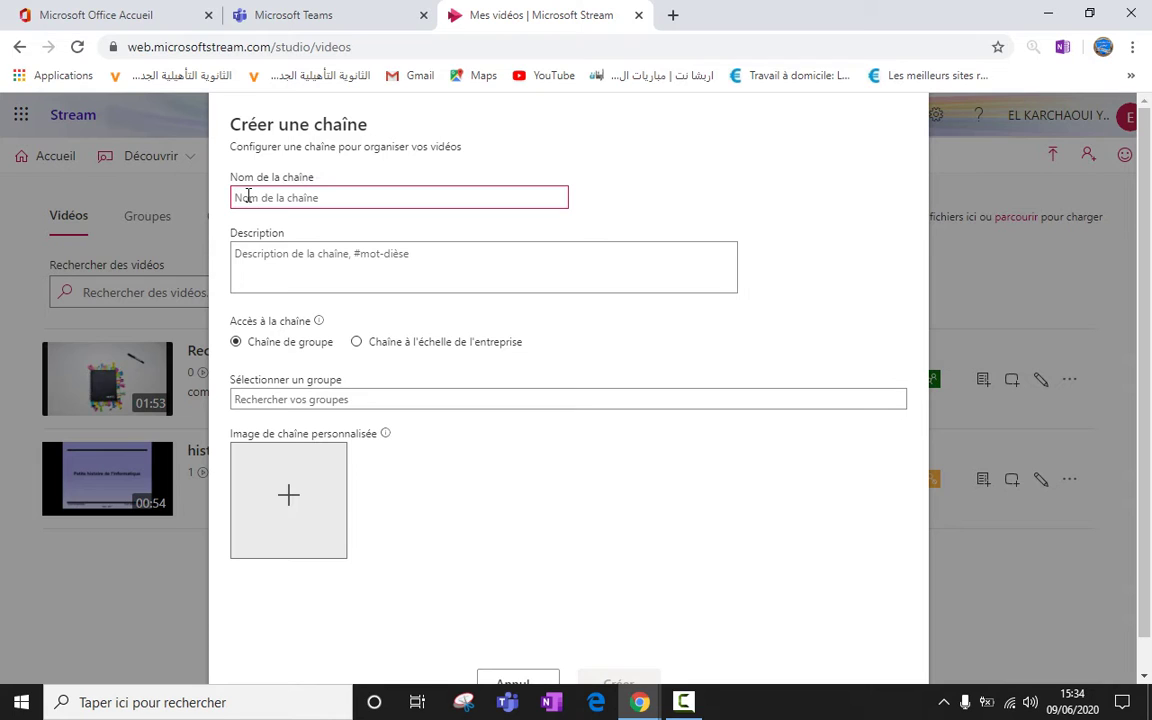
pyautogui.write('info')
pyautogui.write('teck')
pyautogui.press('BackSpace')
pyautogui.write('h')
# - Enter "Espace de partage des cours informatique" as the channel description
pyautogui.click(292, 256)
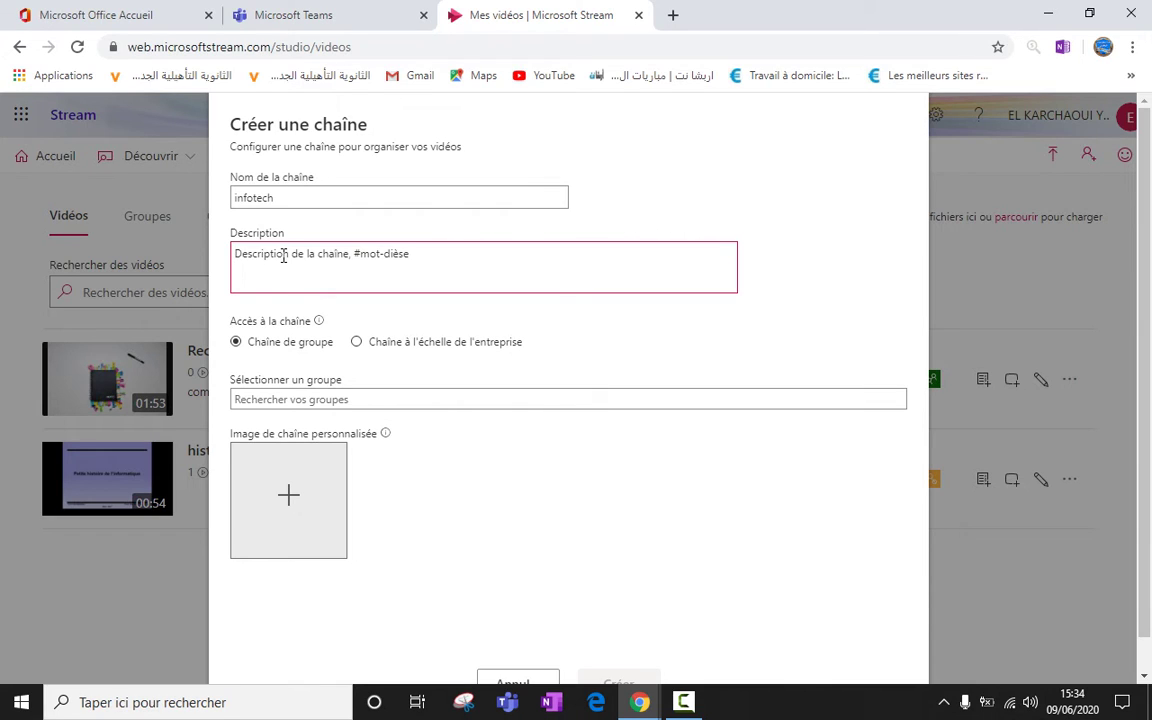
pyautogui.write('Espace ')
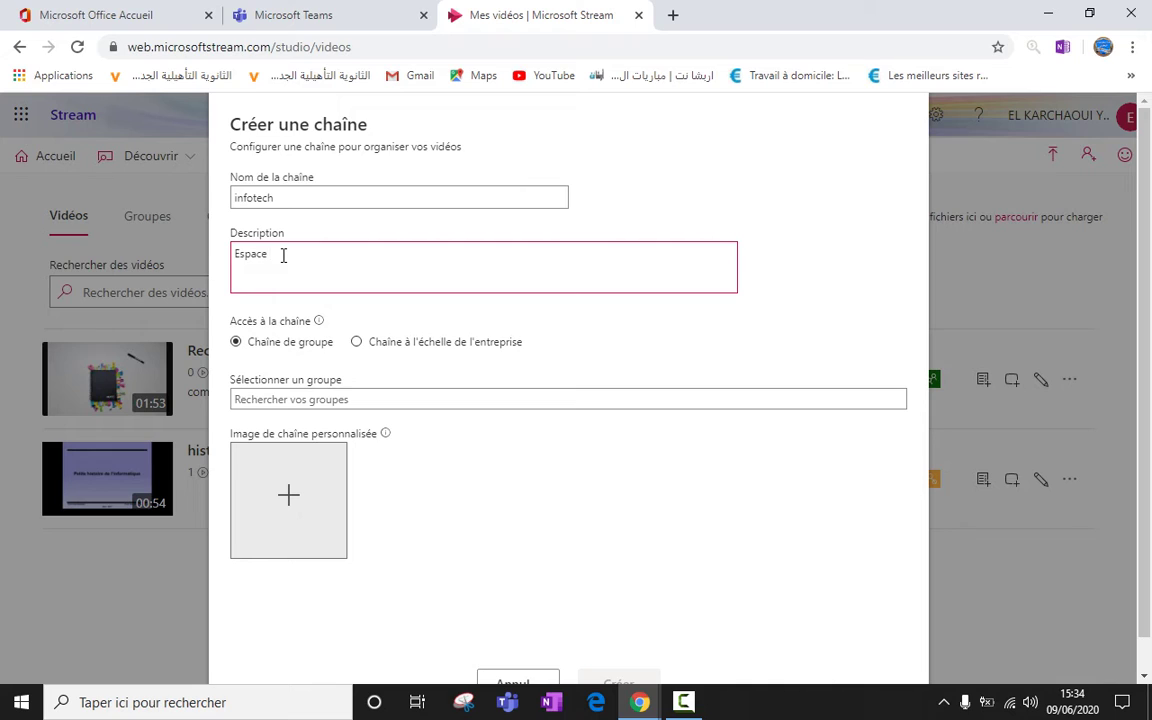
pyautogui.write('de partage des cours informatiqu')
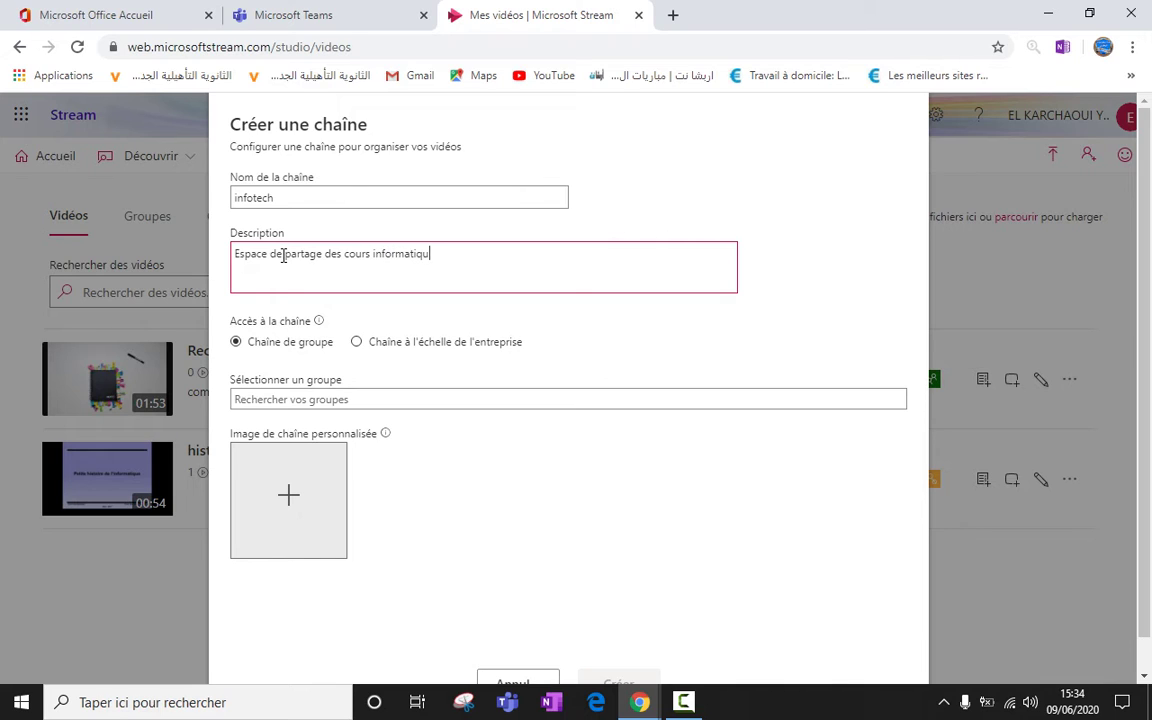
pyautogui.write('e')
# - Compare the two channel access options and choose "Chaîne à l'échelle de l'entreprise"
pyautogui.moveTo(222, 324)
pyautogui.click(357, 343)
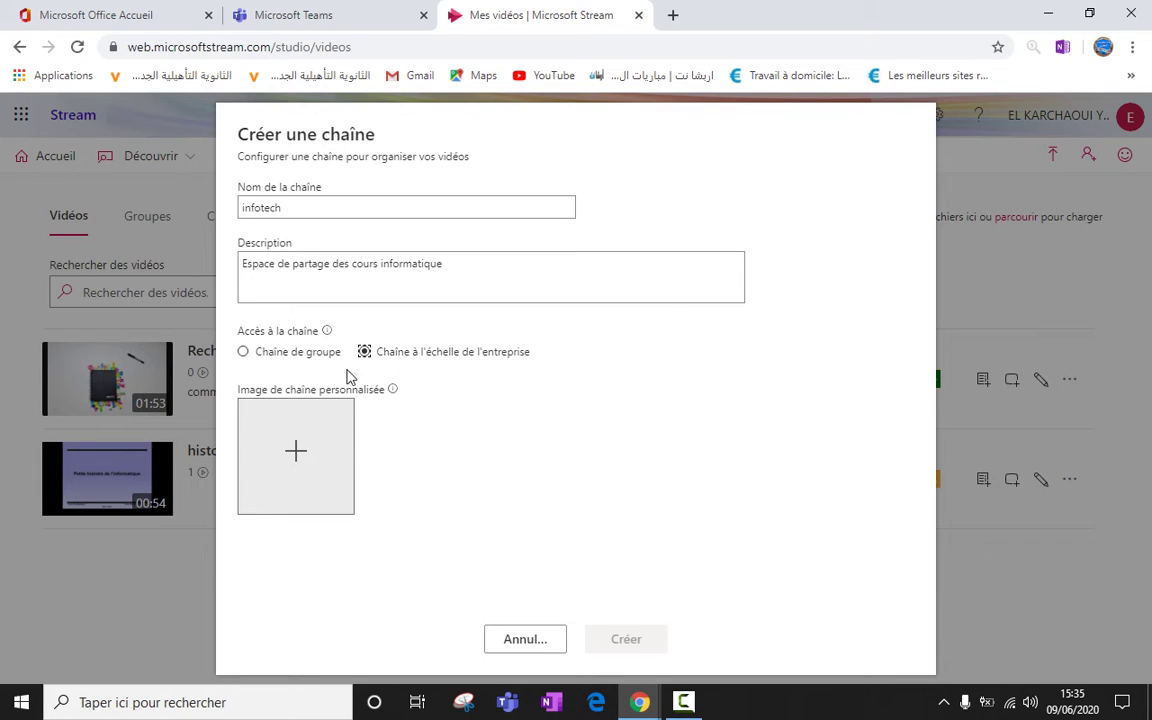
pyautogui.click(244, 353)
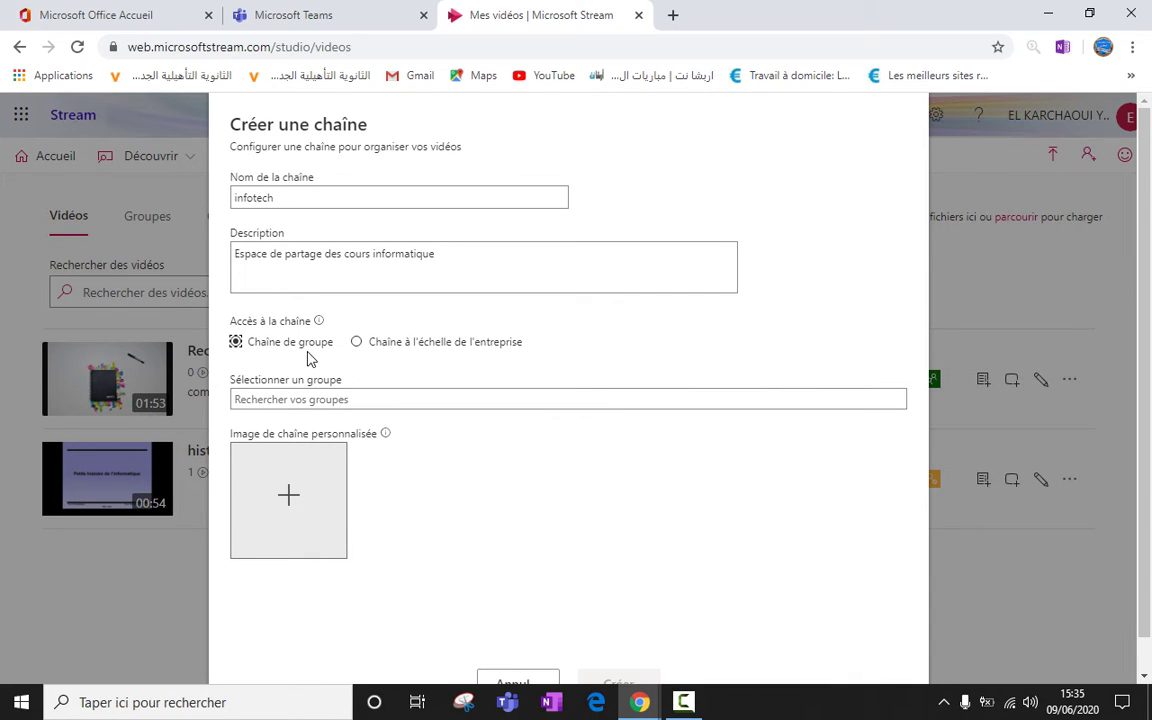
pyautogui.click(289, 400)
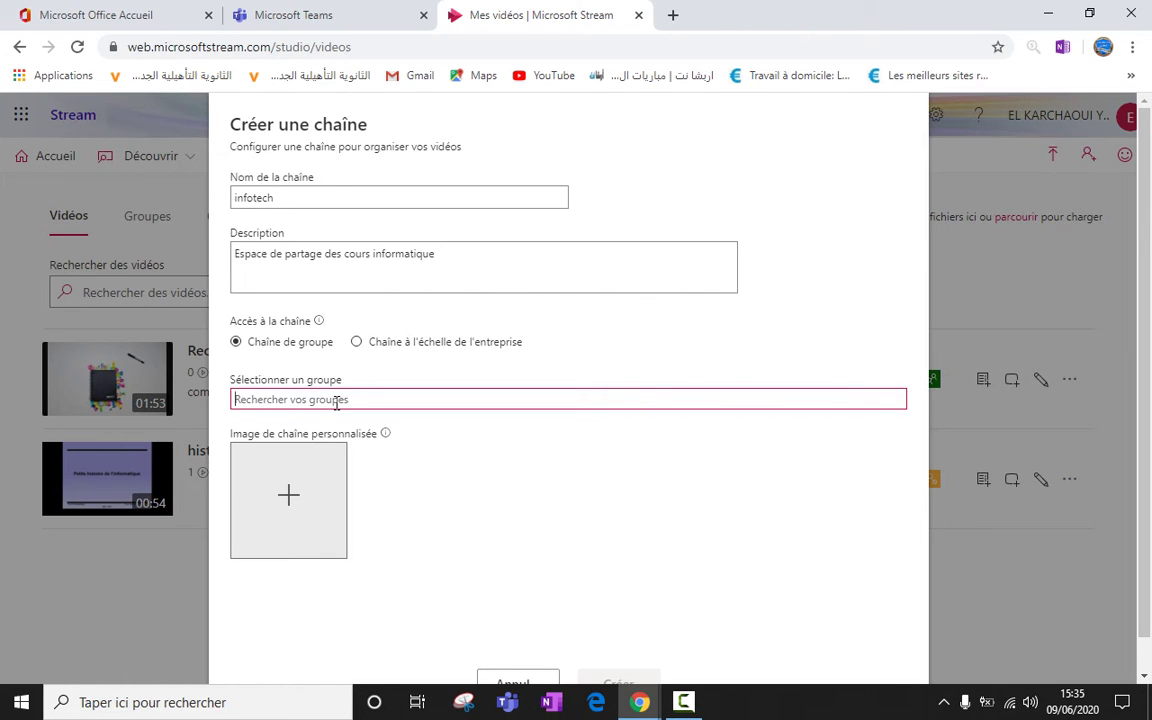
pyautogui.click(357, 342)
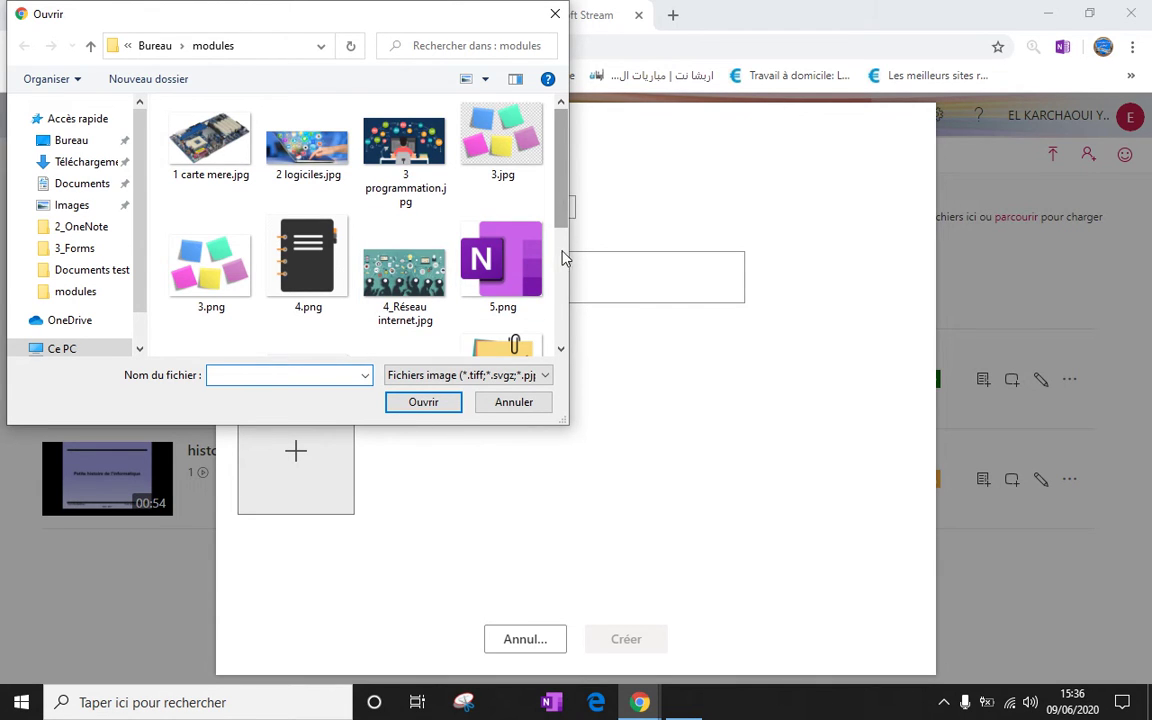
# - Use logo ass.jpg as the custom channel image and set the channel access to "Chaîne de groupe"
pyautogui.moveTo(567, 202); pyautogui.dragTo(566, 275)
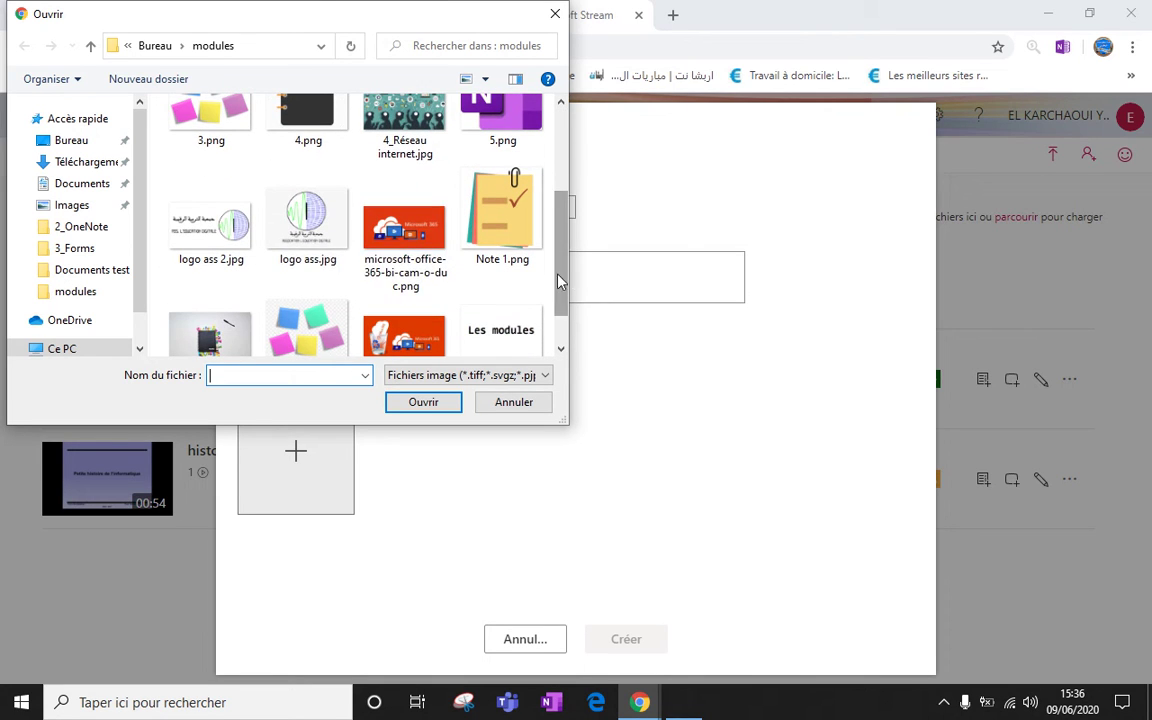
pyautogui.doubleClick(316, 248)
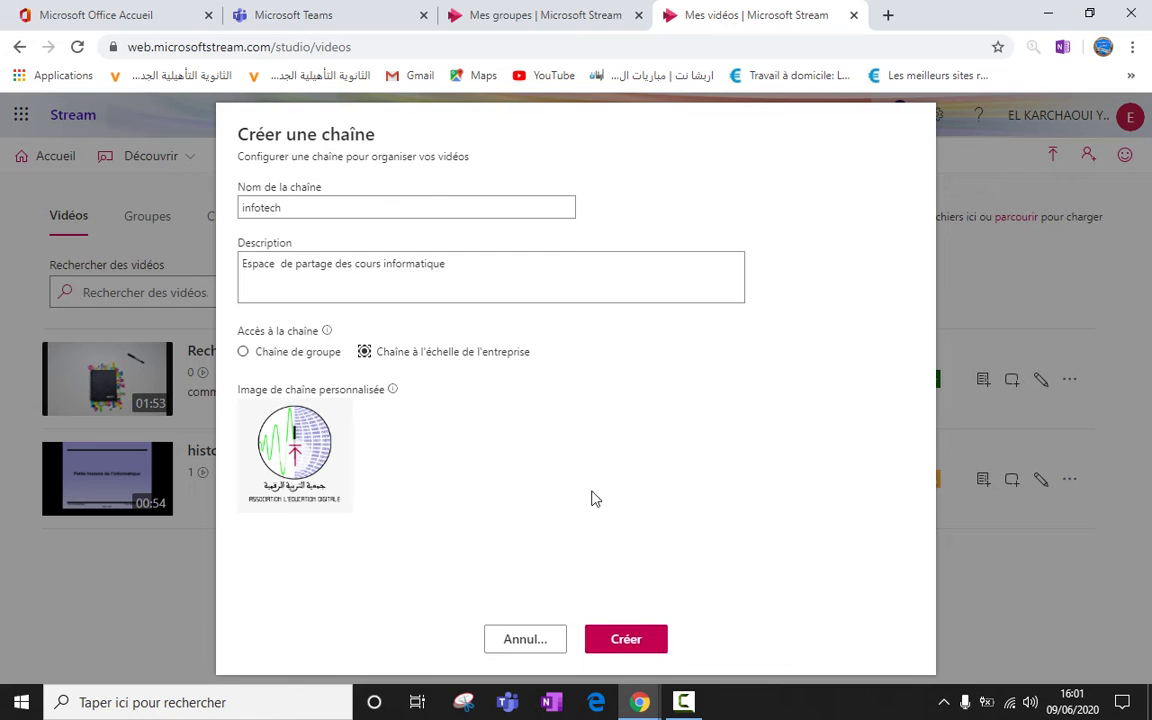
pyautogui.moveTo(327, 334)
pyautogui.click(244, 353)
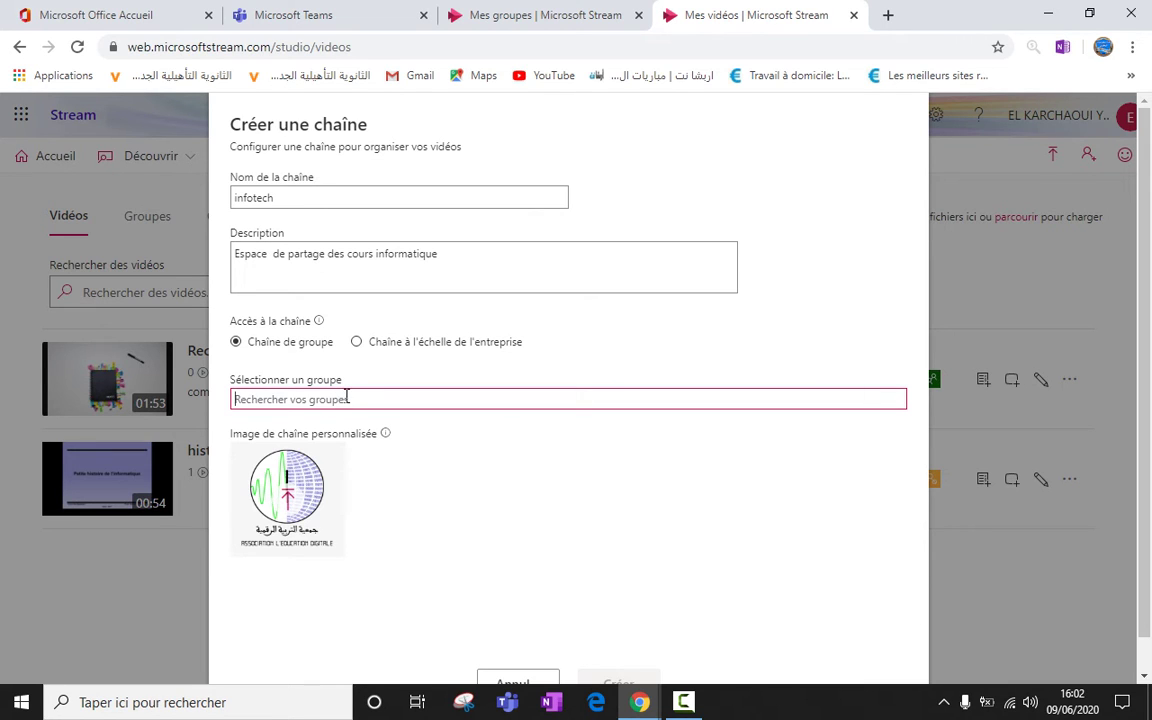
# - Copy the full name of the group 16663L TCLSH-1 INFORMATIQUE from its edit form, leaving the group unmodified
pyautogui.click(549, 16)
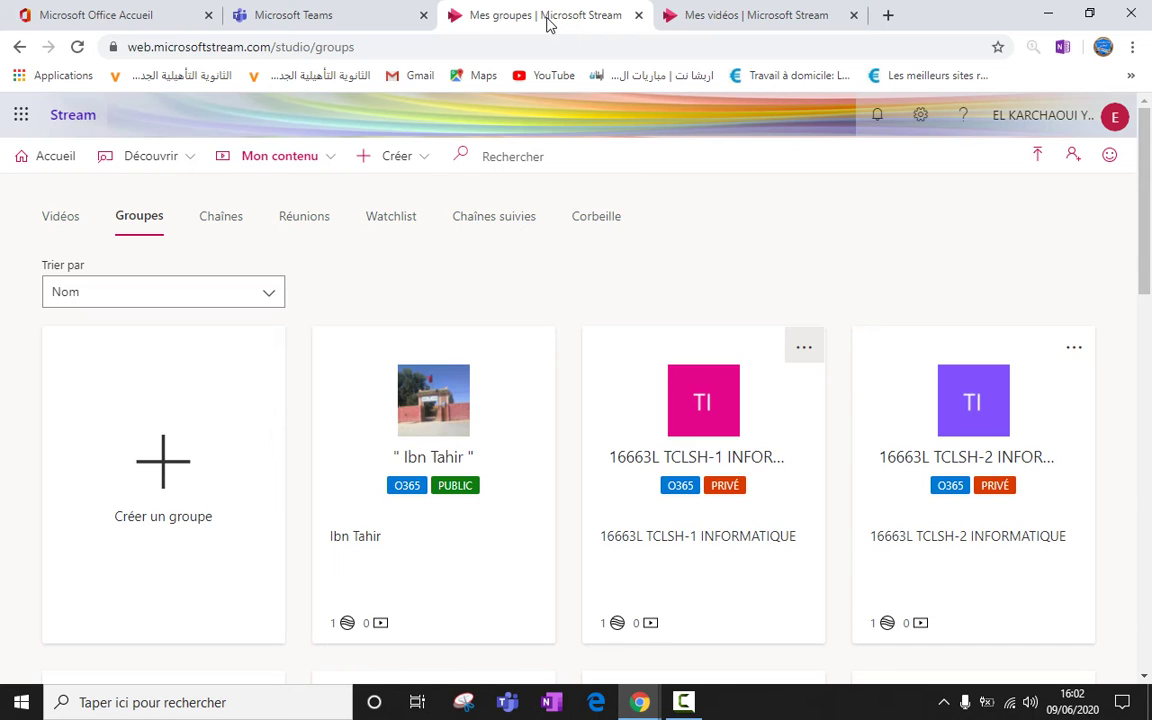
pyautogui.click(316, 168)
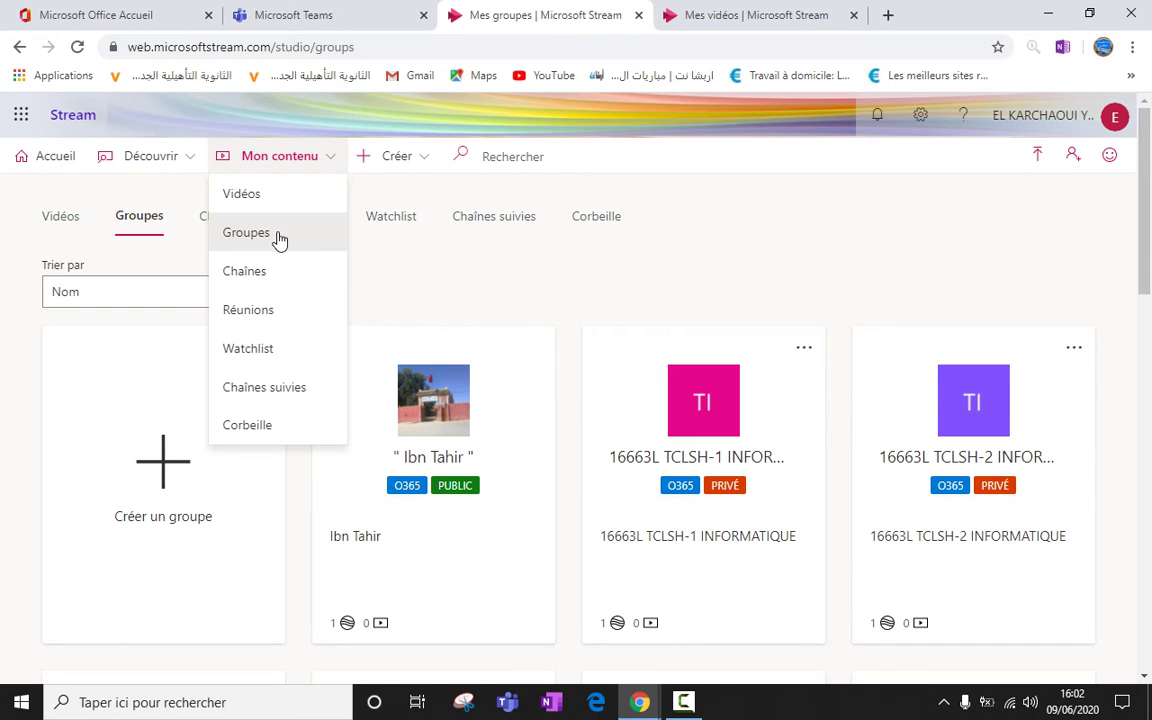
pyautogui.click(417, 302)
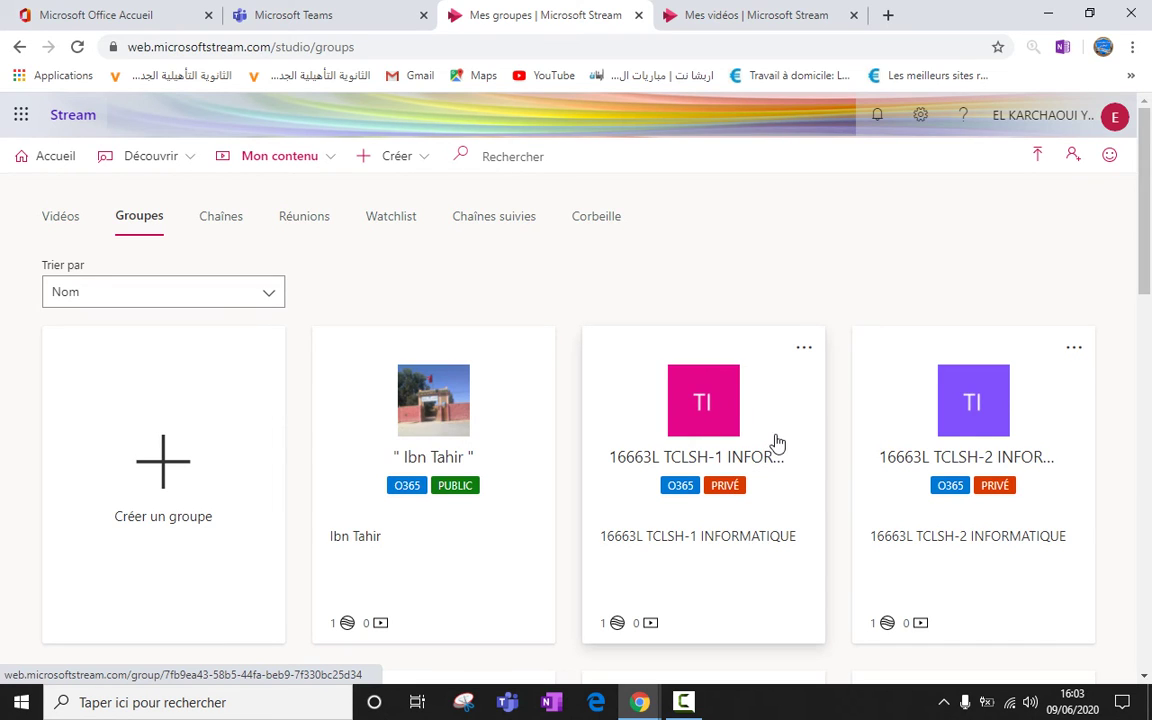
pyautogui.click(805, 352)
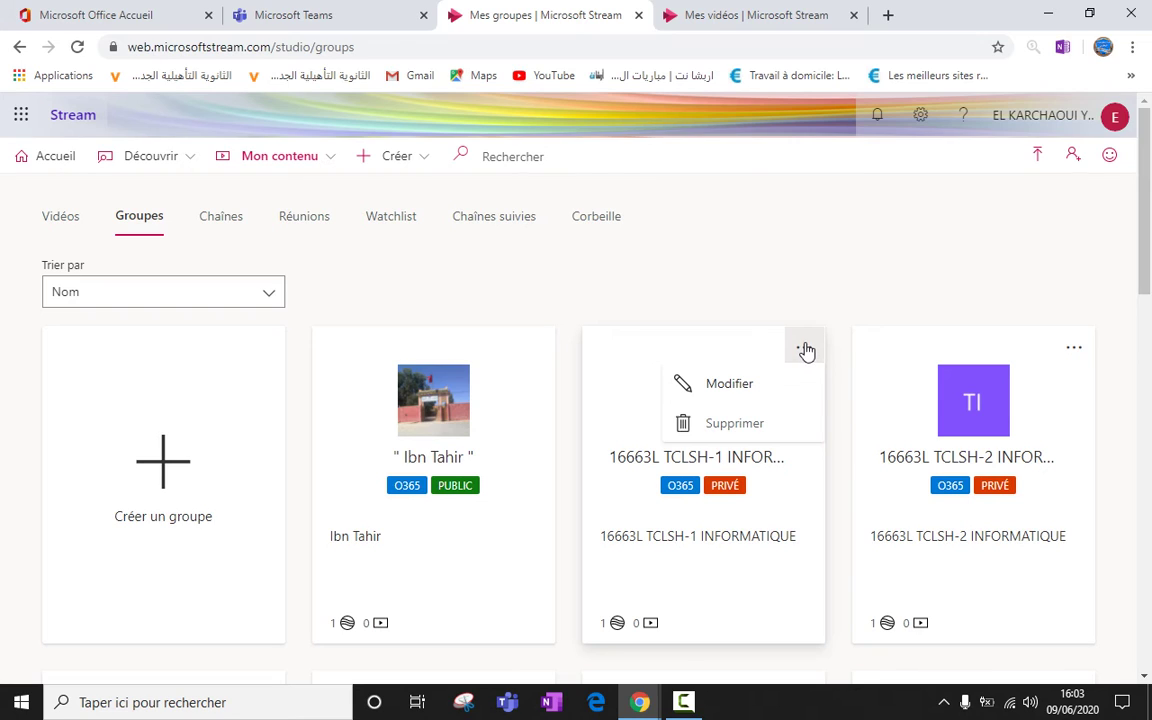
pyautogui.click(725, 386)
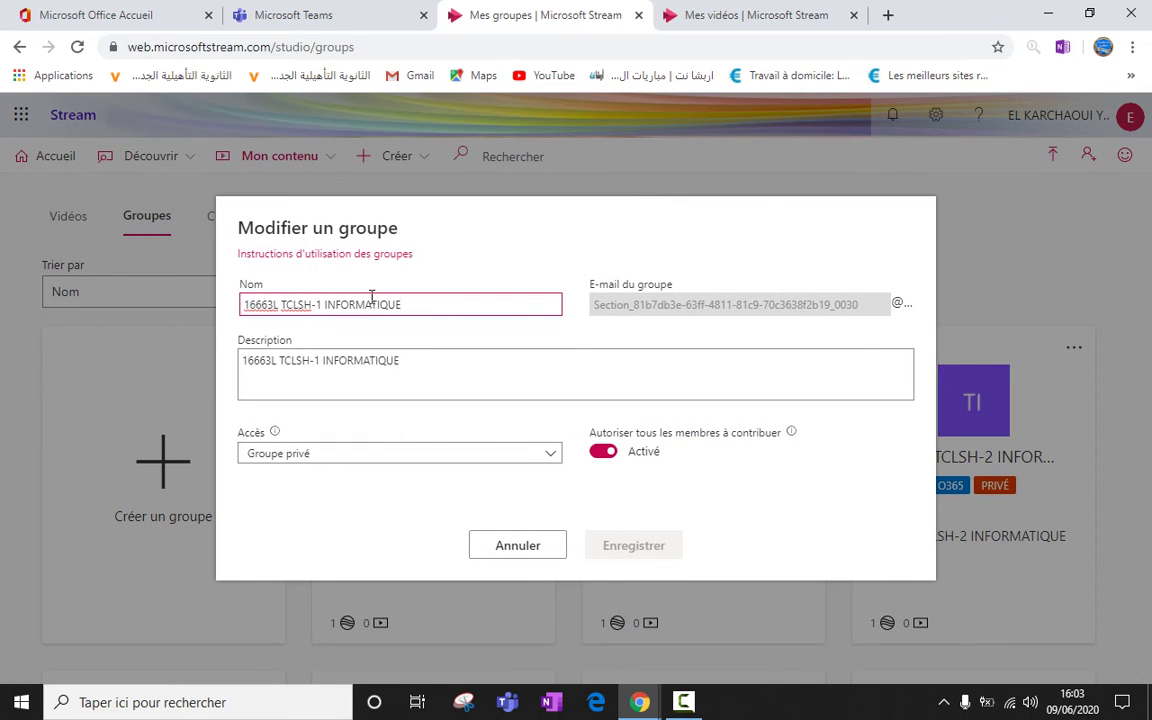
pyautogui.tripleClick(365, 303)
pyautogui.rightClick(365, 308)
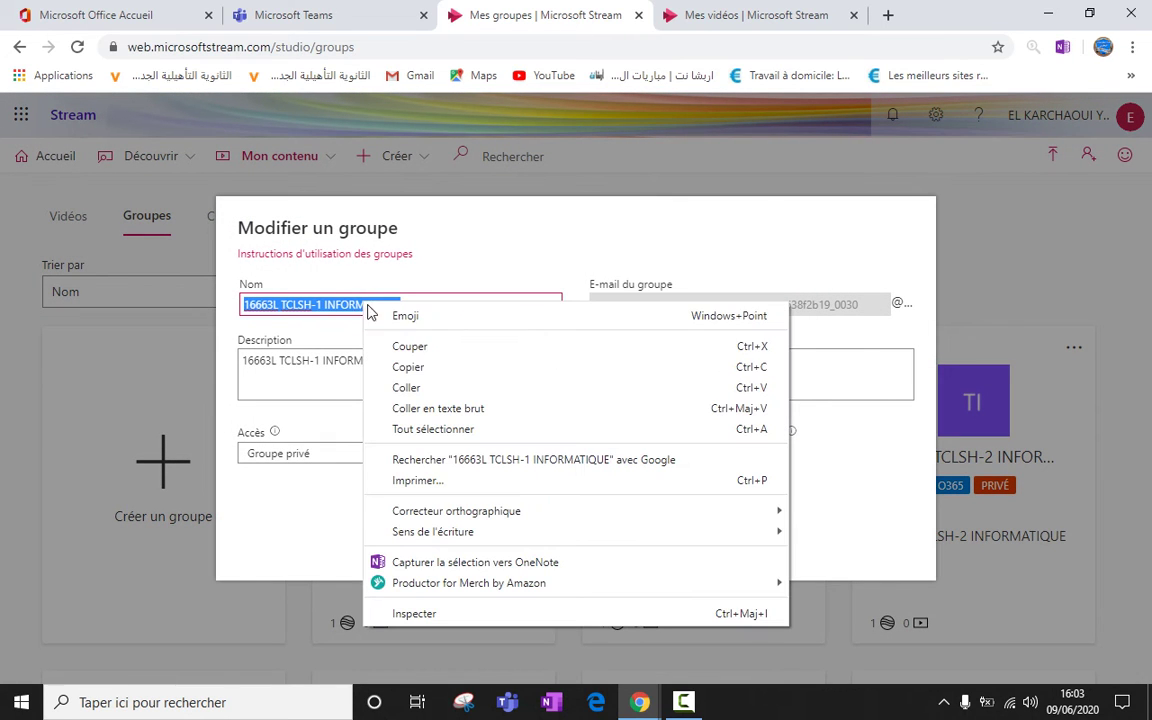
pyautogui.click(414, 372)
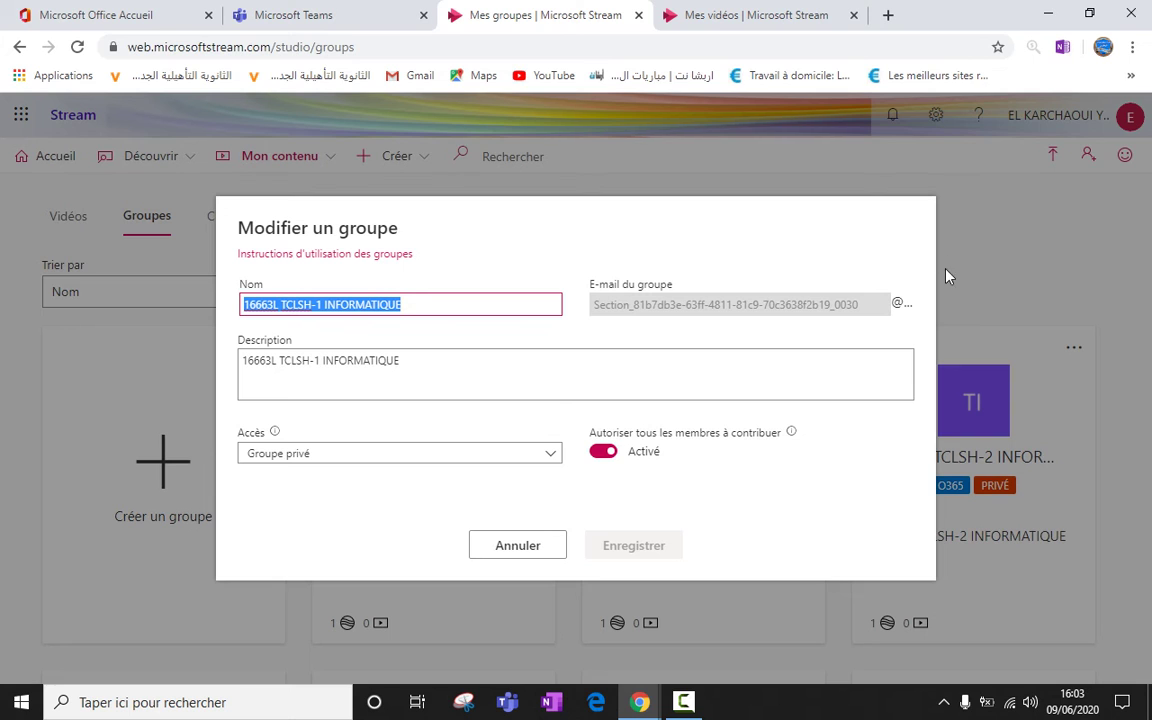
pyautogui.click(519, 553)
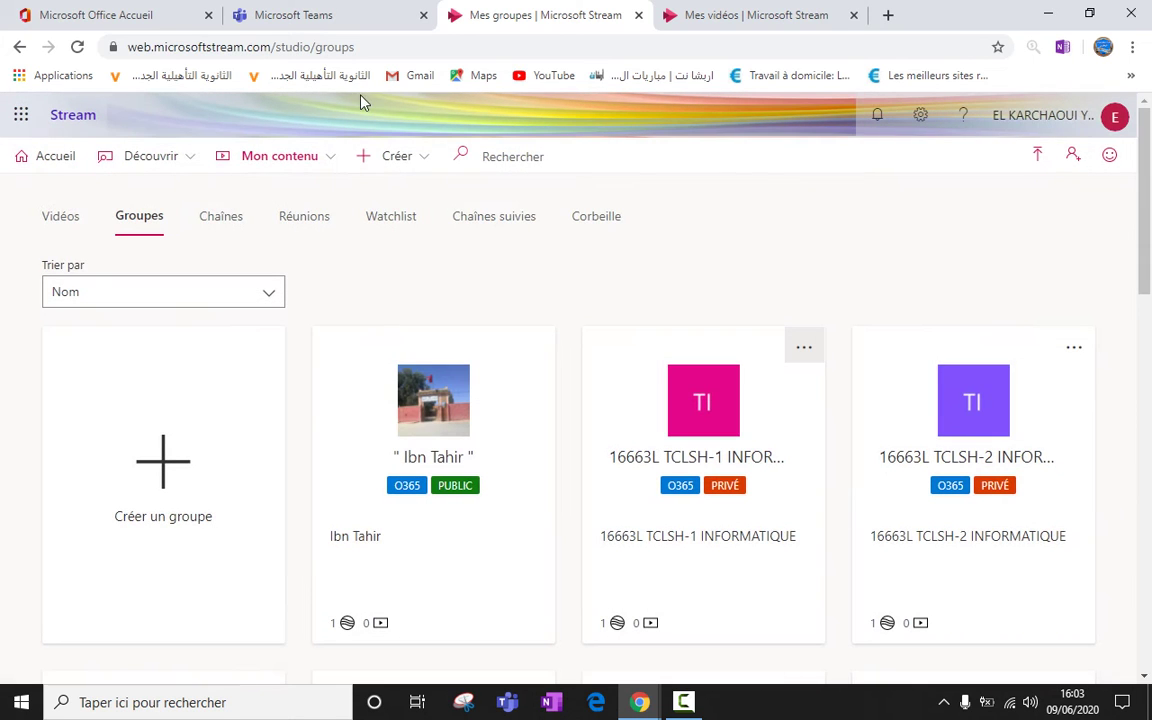
# - Assign the group 16663L TCLSH-1 INFORMATIQUE to the infotech channel using the copied name, and create the channel
pyautogui.click(745, 17)
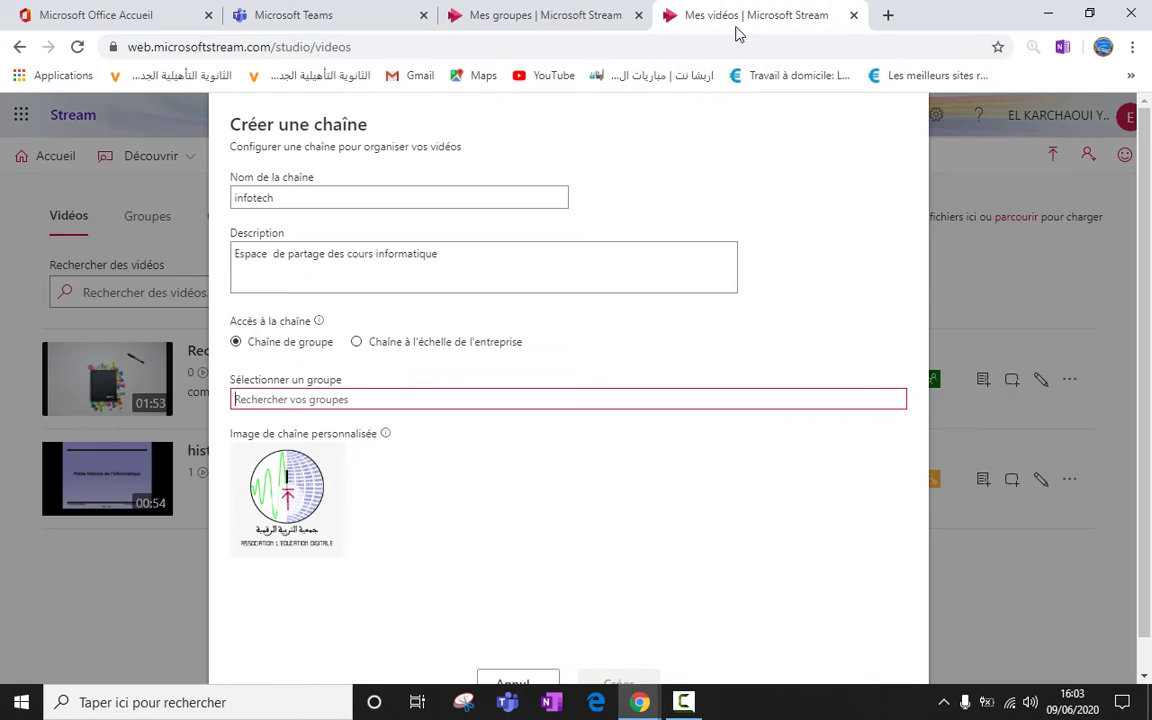
pyautogui.rightClick(350, 399)
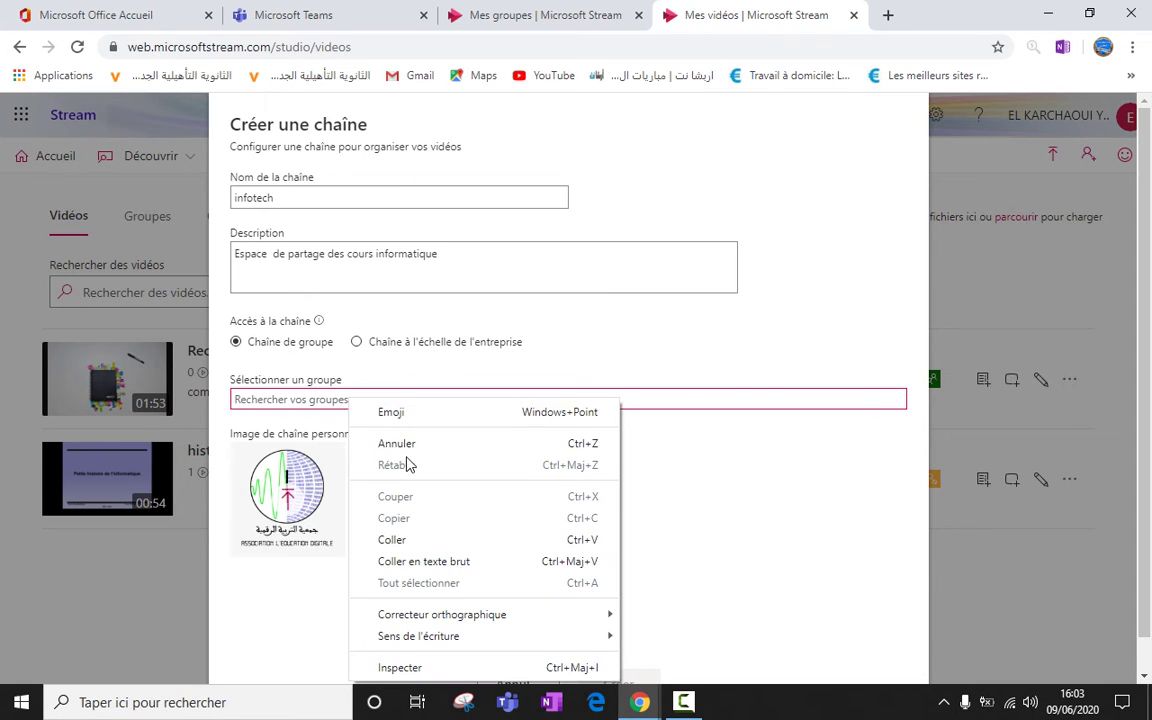
pyautogui.click(392, 540)
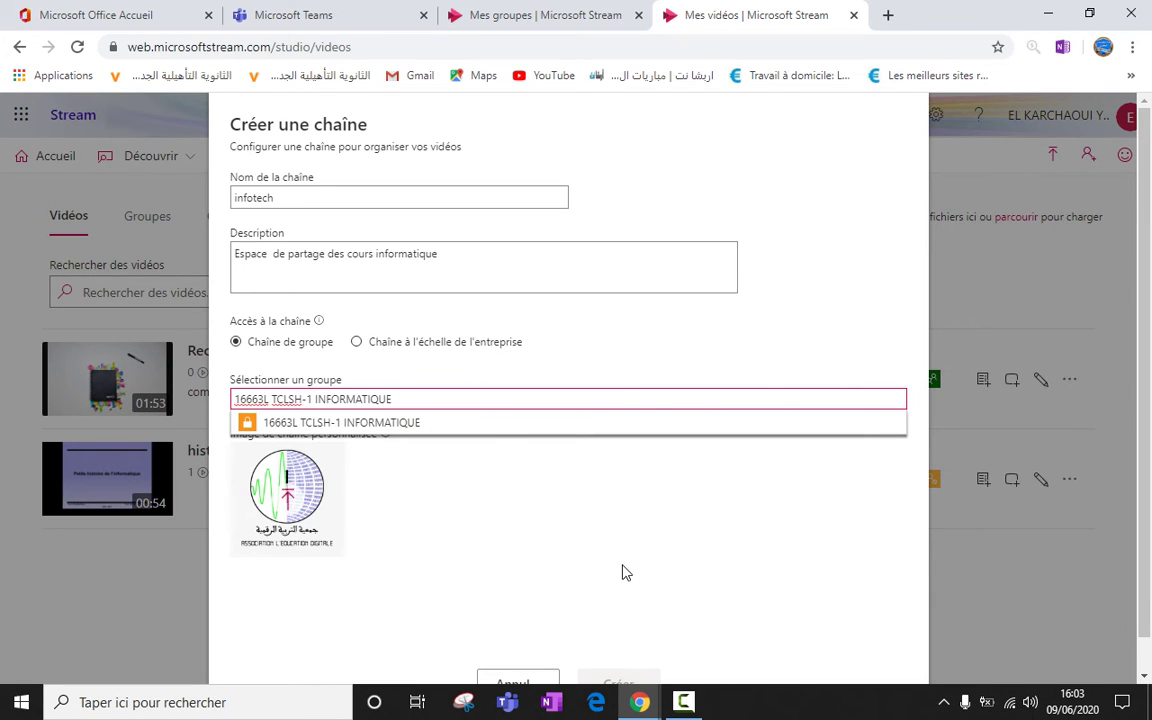
pyautogui.click(389, 425)
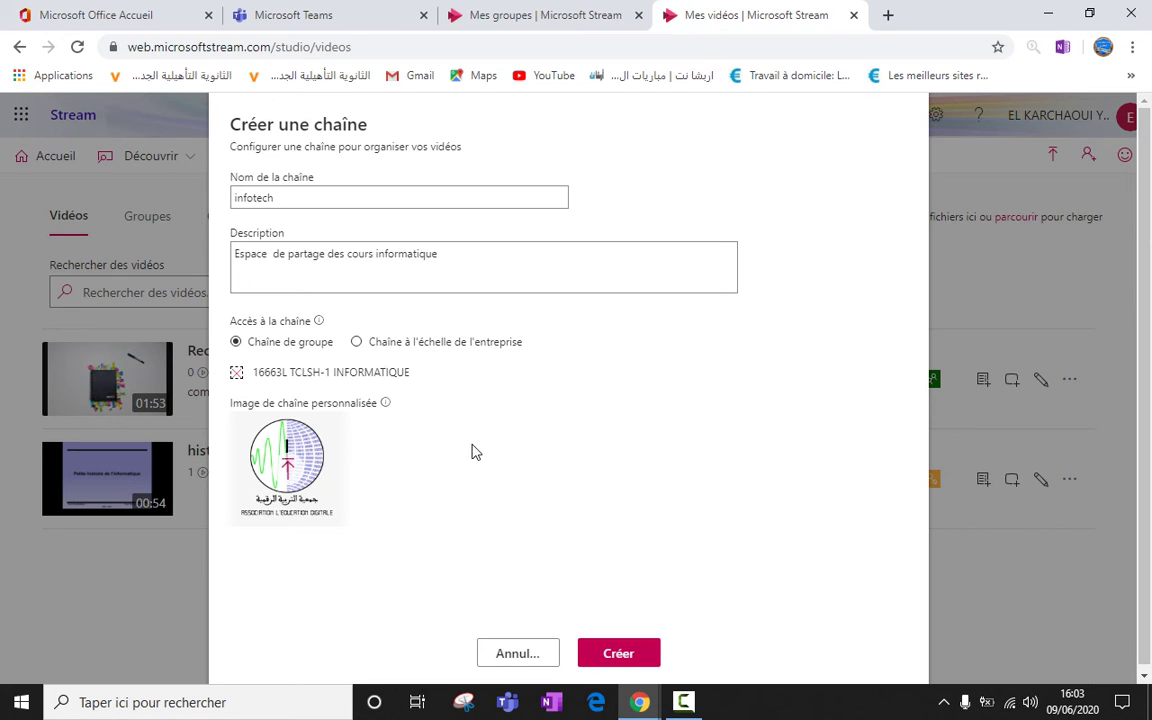
pyautogui.click(628, 656)
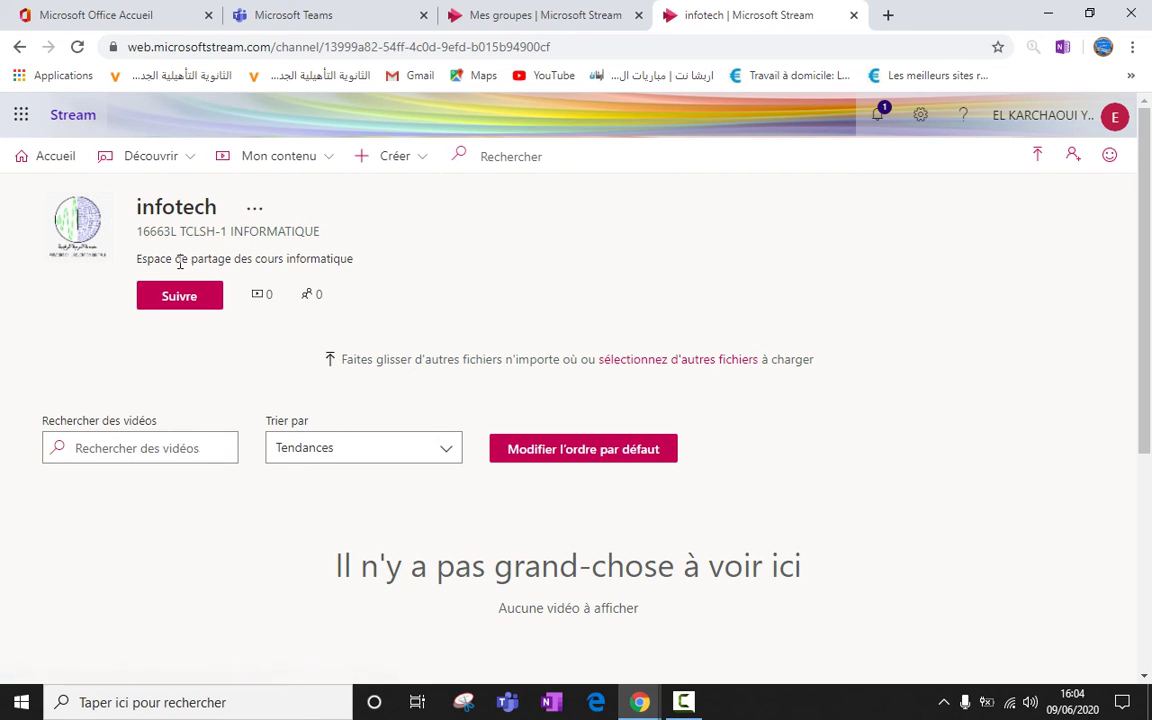
# - Examine the infotech channel's description and its editable details, leaving the edit form without saving
pyautogui.tripleClick(257, 262)
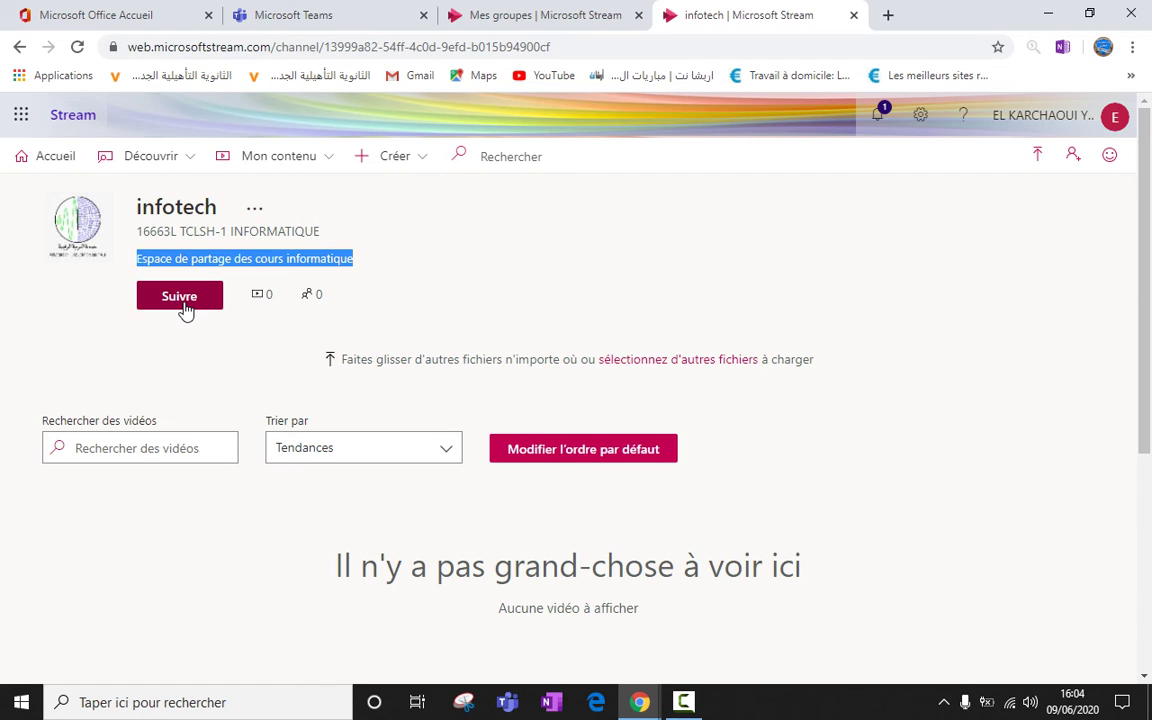
pyautogui.click(444, 316)
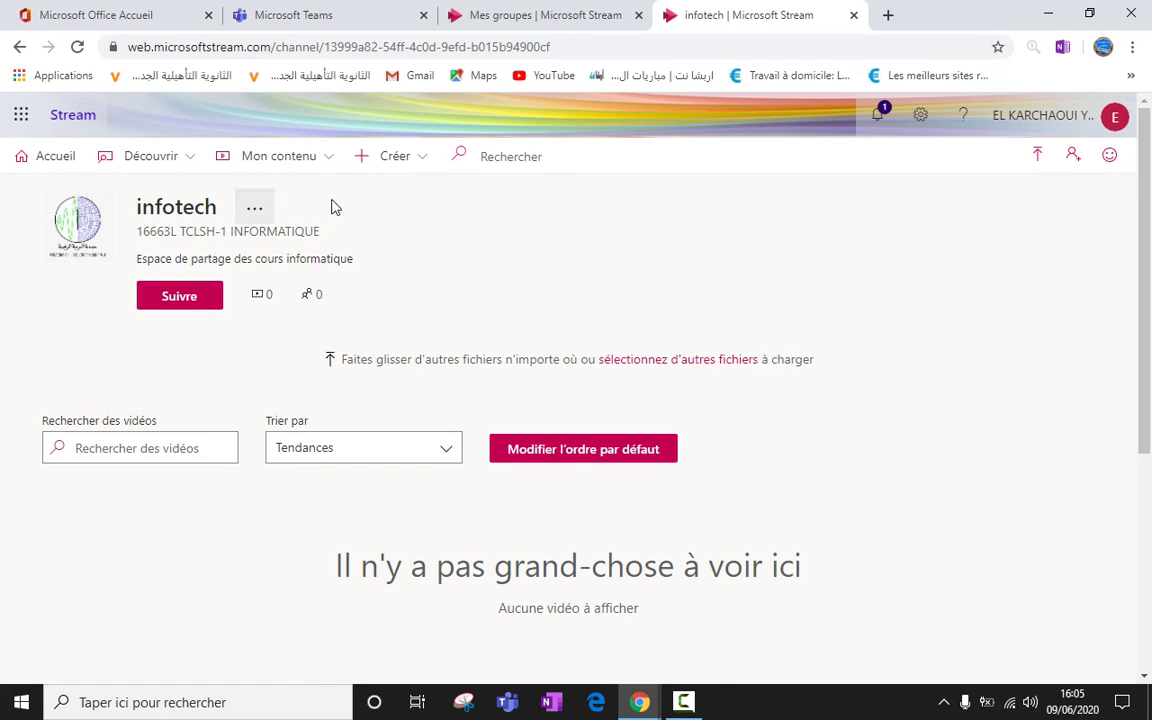
pyautogui.click(256, 217)
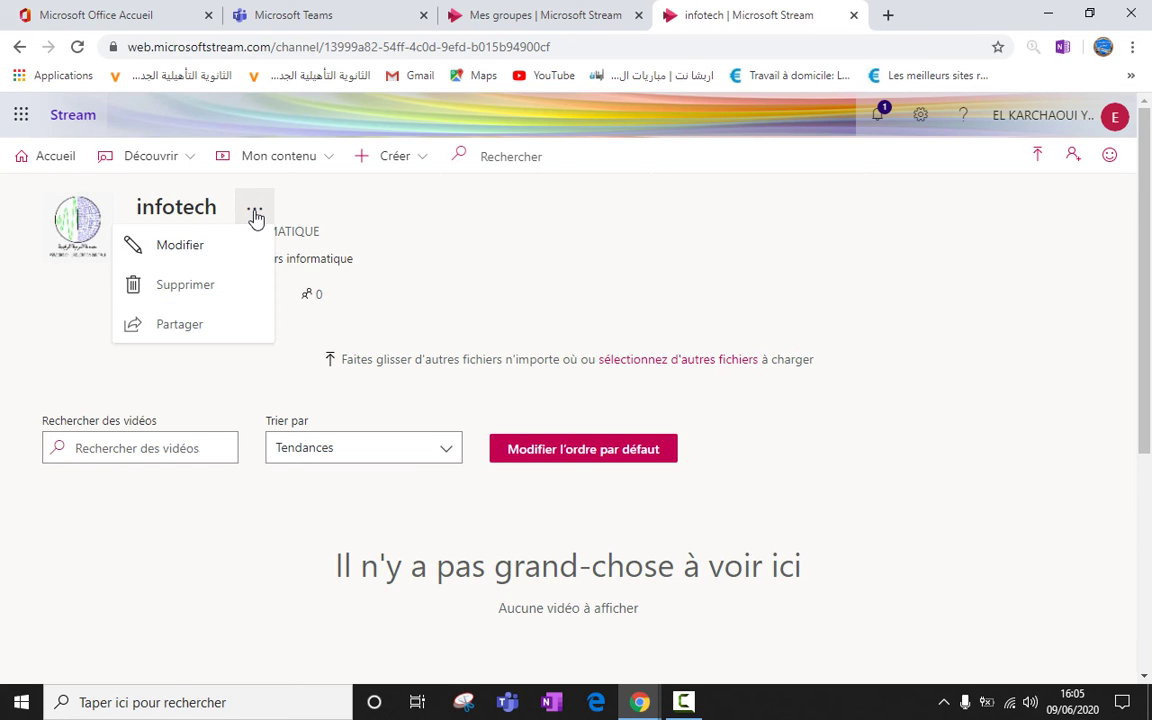
pyautogui.click(190, 250)
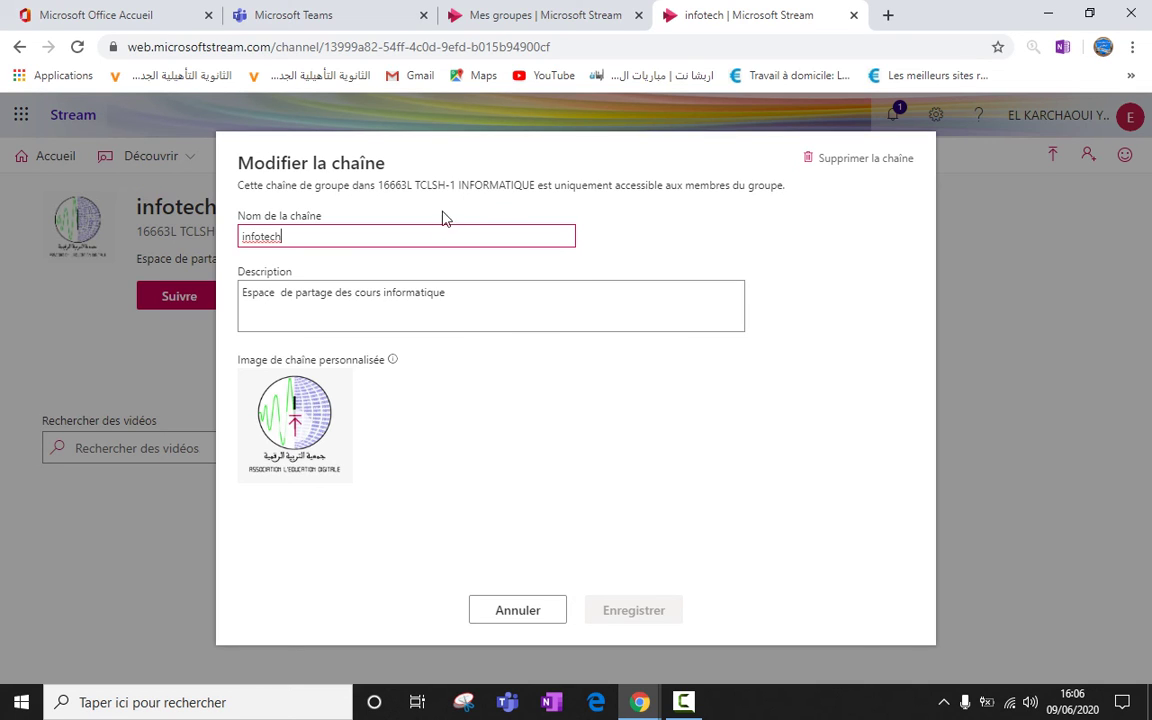
pyautogui.click(466, 298)
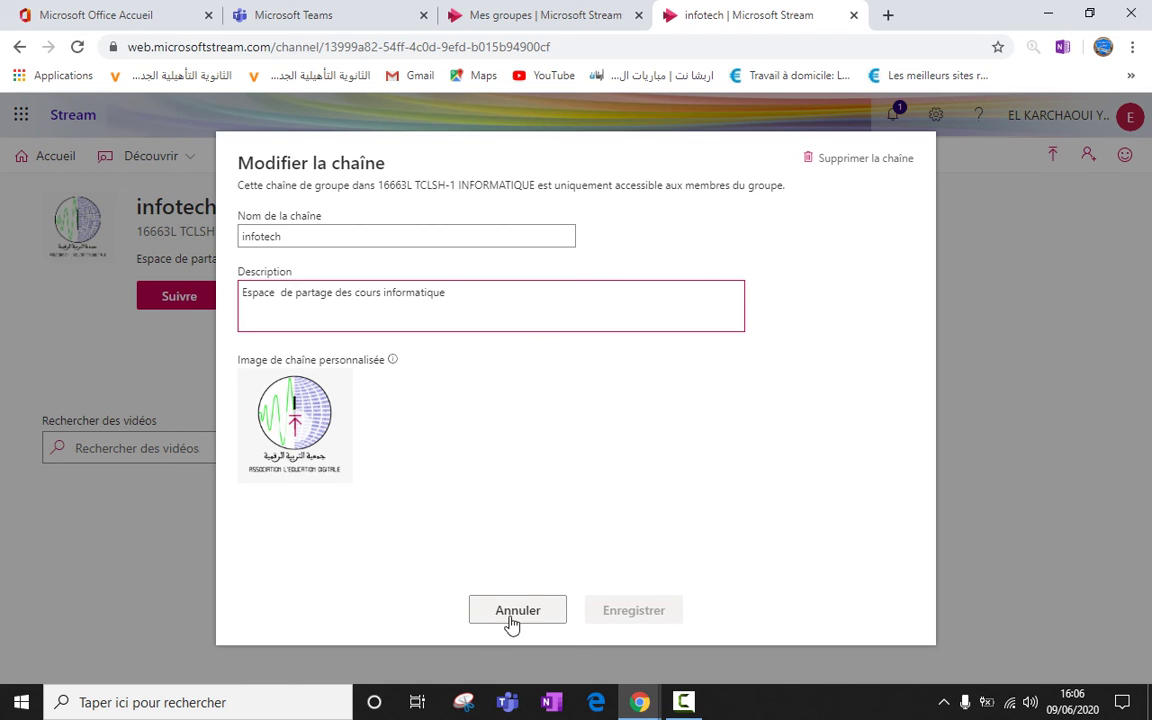
pyautogui.click(543, 609)
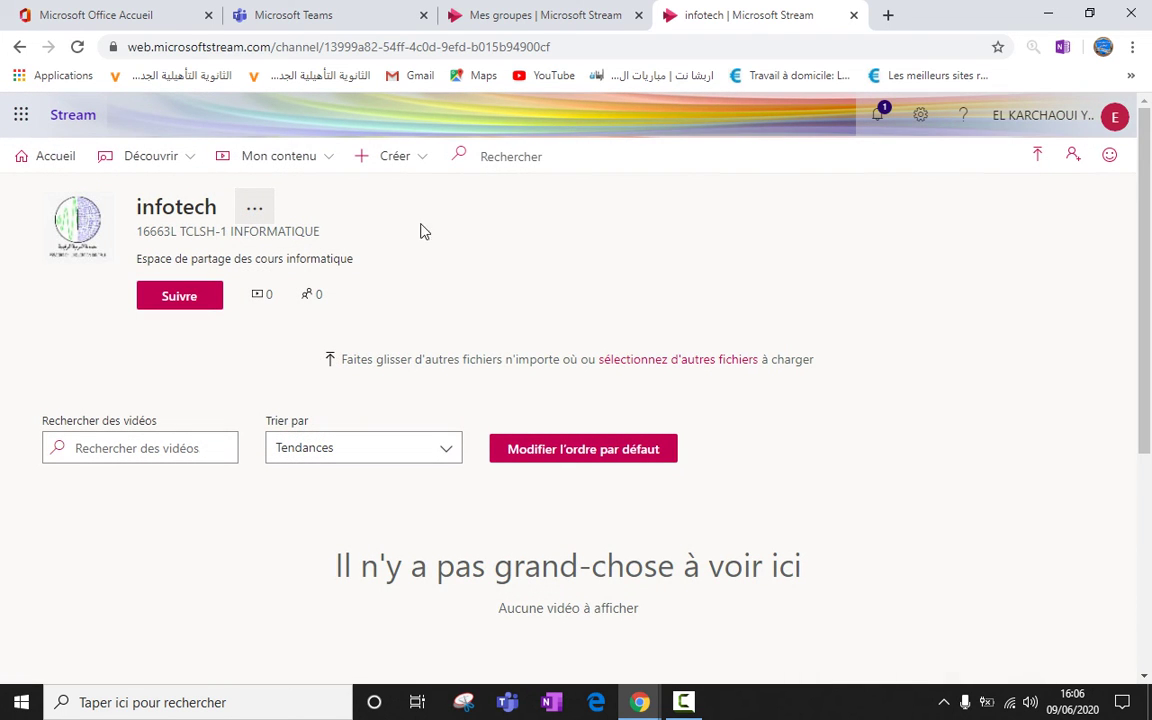